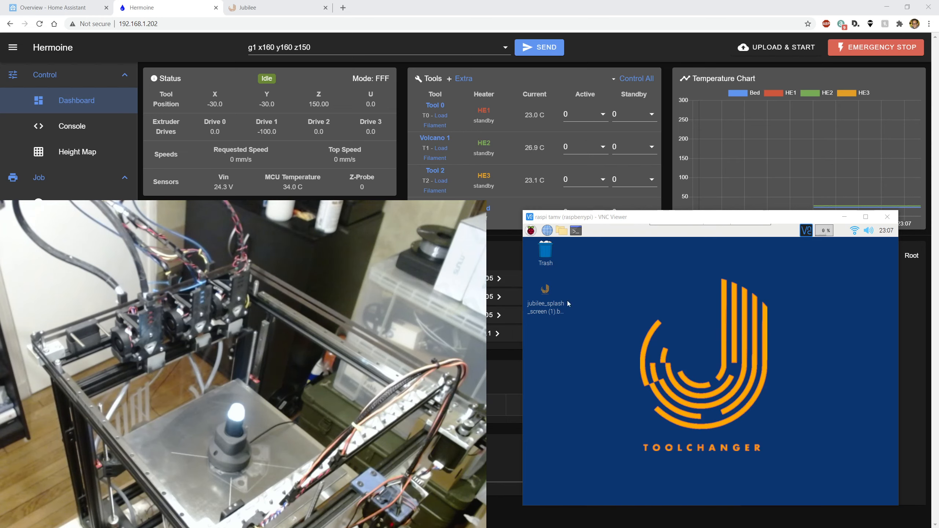
# - Send the move g1 x160 y160 z150 to the printer and run TAMV_GUI.py from the TAMV folder in the VNC Viewer session
pyautogui.click(535, 52)
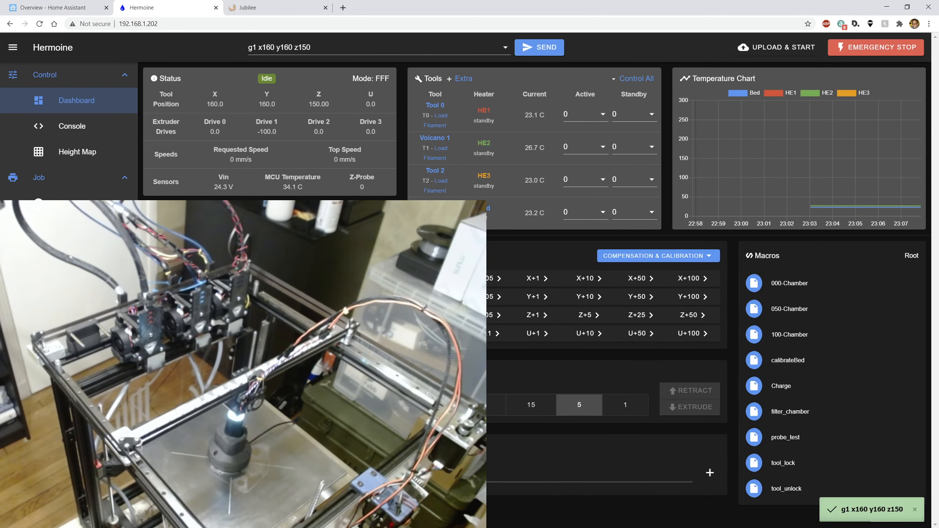
pyautogui.hotkey('alt', 'Tab')
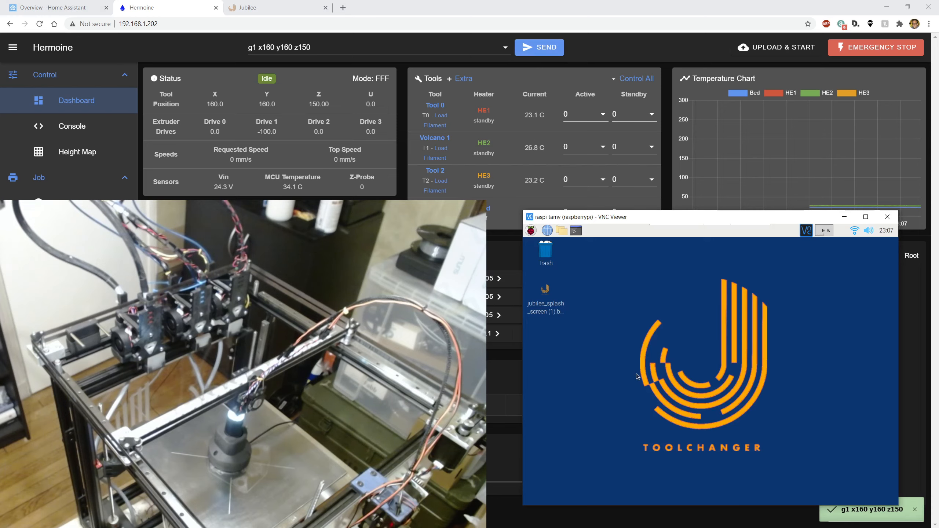
pyautogui.click(562, 231)
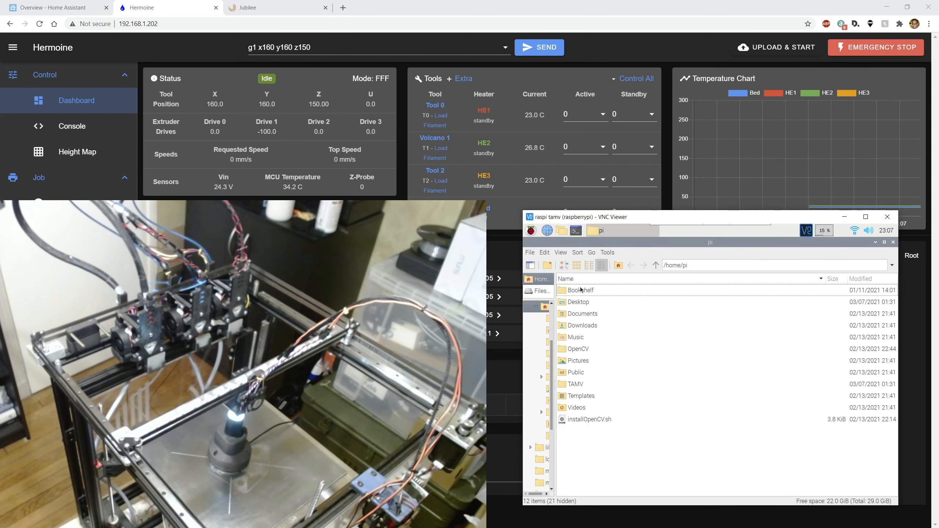
pyautogui.doubleClick(576, 385)
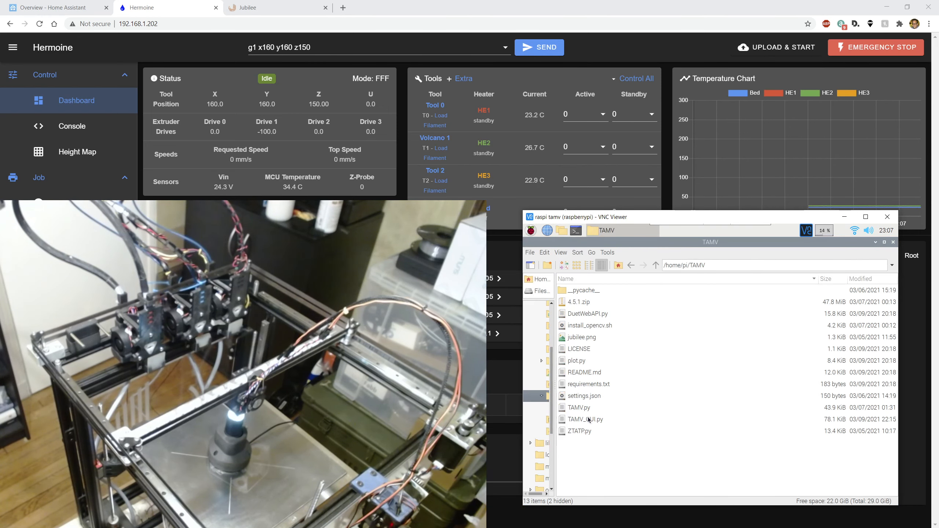
pyautogui.doubleClick(588, 420)
pyautogui.click(694, 386)
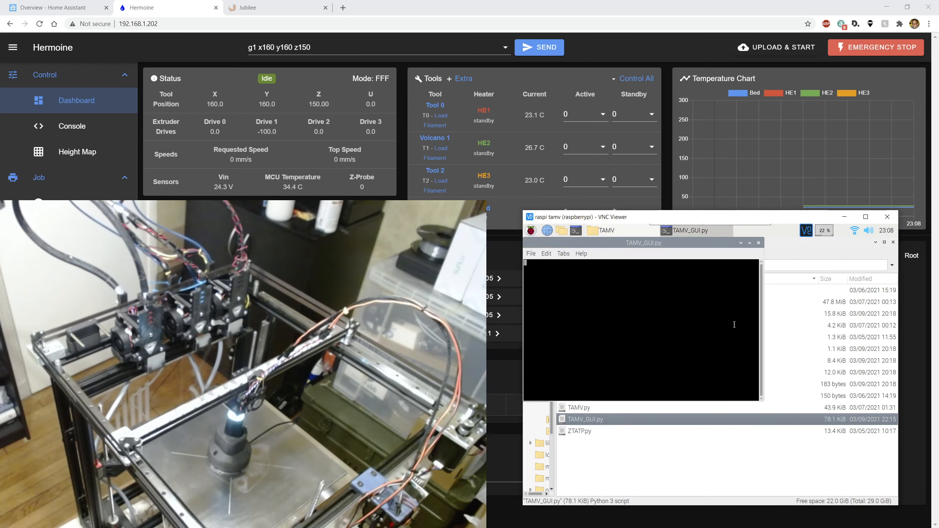
# - Connect TAMV to the printer at 192.168.1.202 and open the controlled point setup, keeping the camera view clear
pyautogui.click(610, 282)
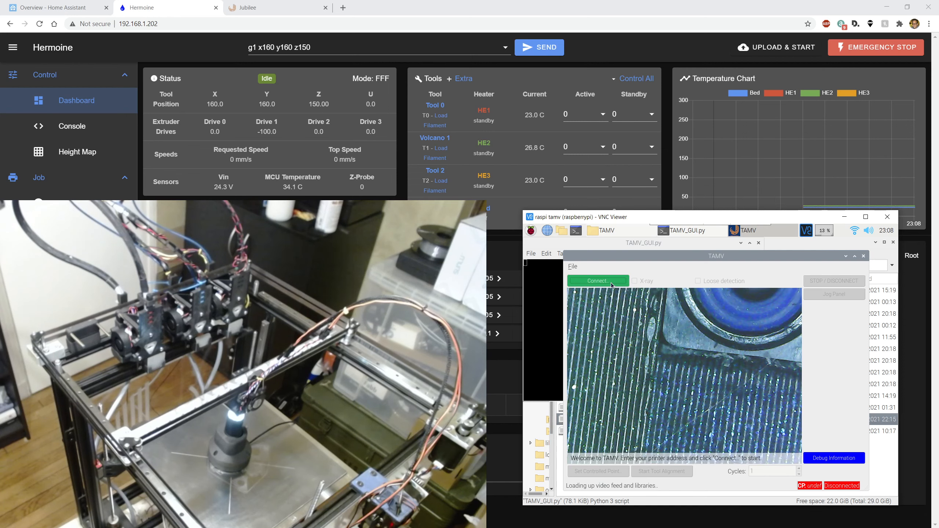
pyautogui.click(753, 377)
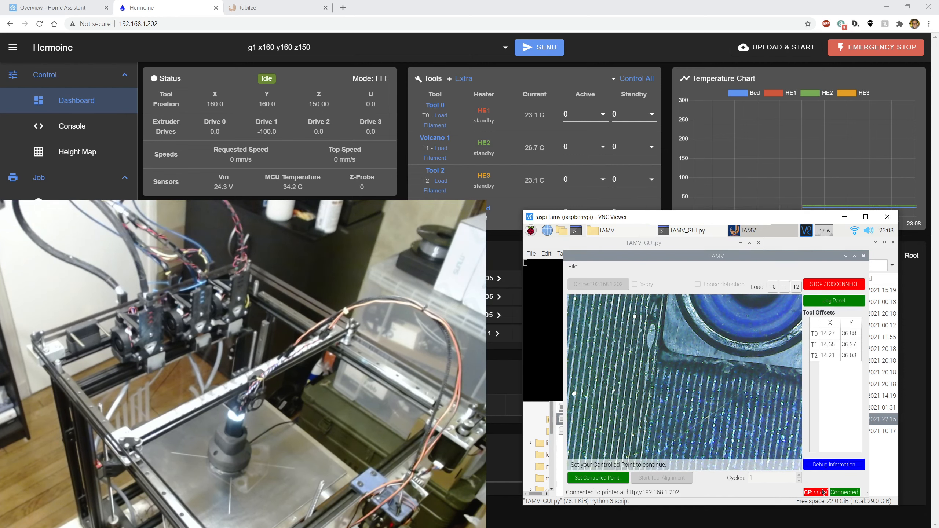
pyautogui.click(601, 479)
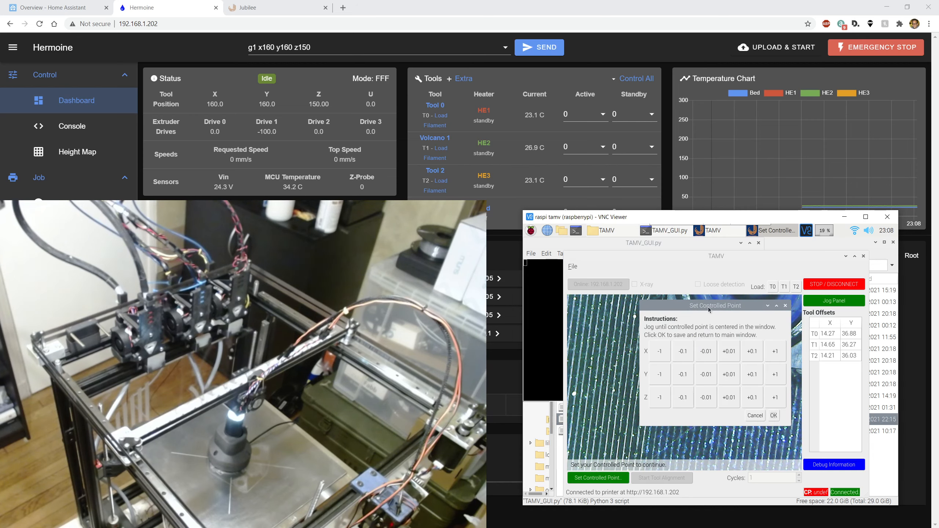
pyautogui.moveTo(711, 312); pyautogui.dragTo(603, 308)
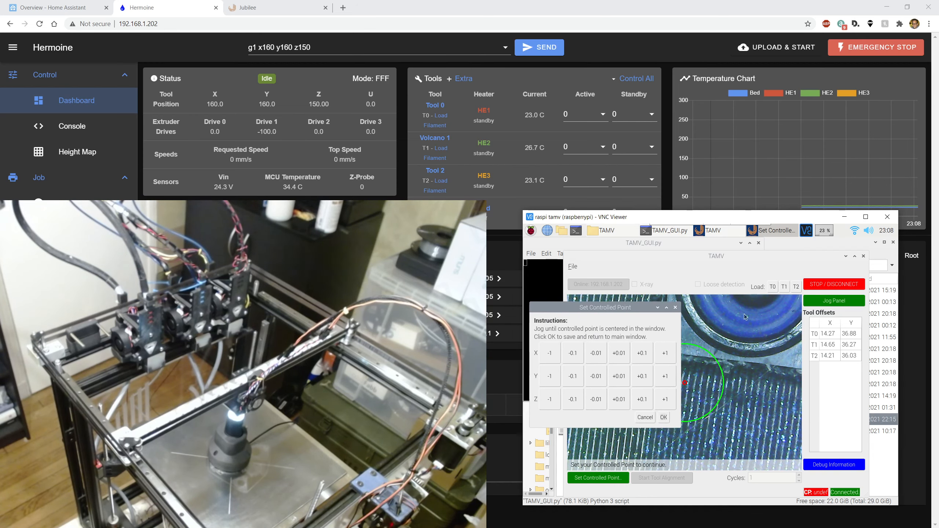
# - Jog the controlled point towards the camera centre in +1 steps to X164 Y163
pyautogui.click(668, 379)
pyautogui.click(668, 379)
pyautogui.click(664, 356)
pyautogui.click(664, 356)
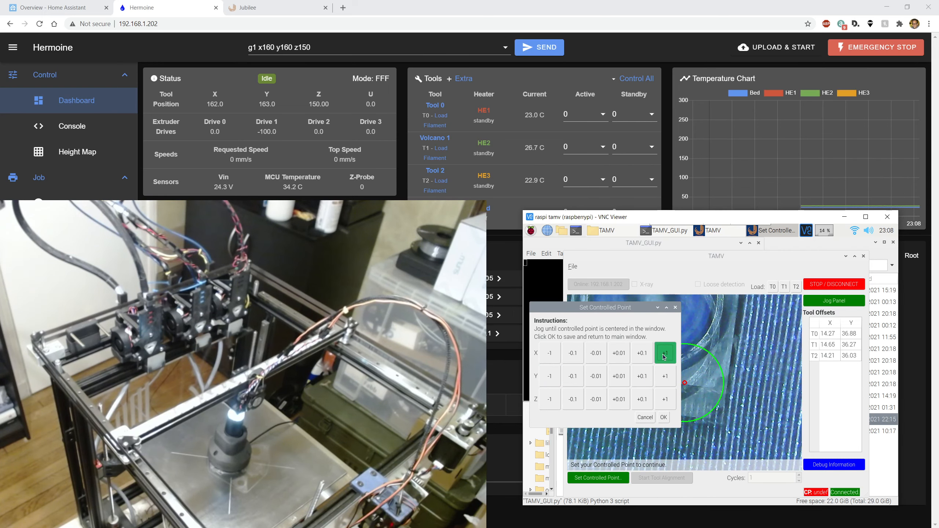
pyautogui.click(663, 355)
pyautogui.click(663, 355)
pyautogui.click(595, 376)
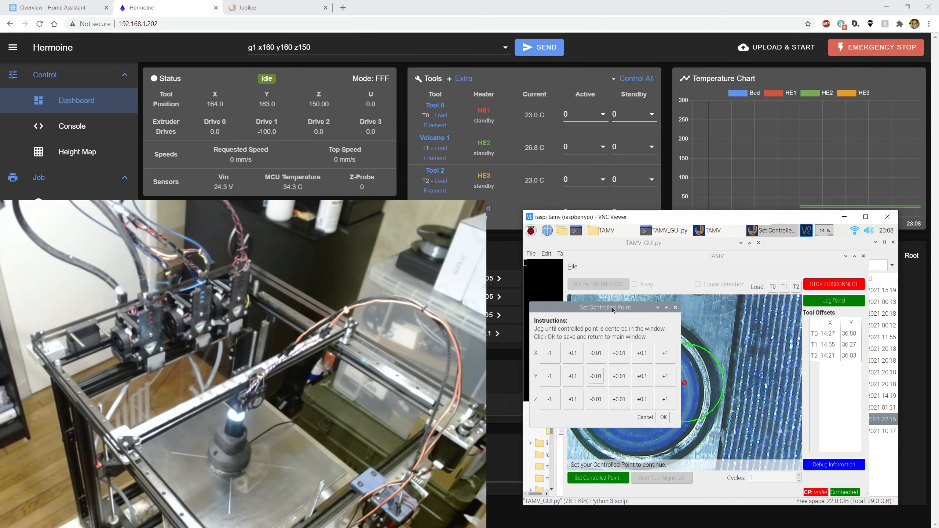
# - Uncover the camera view and jog Y in -0.1 steps to Y161.9
pyautogui.moveTo(613, 310); pyautogui.dragTo(738, 232)
pyautogui.click(712, 302)
pyautogui.click(713, 302)
pyautogui.click(712, 301)
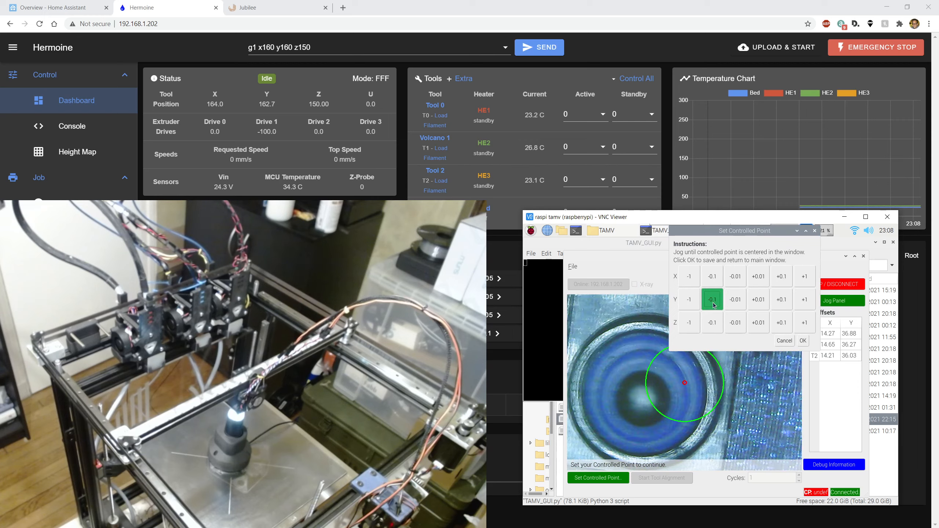
pyautogui.click(713, 305)
pyautogui.click(714, 305)
pyautogui.click(713, 306)
pyautogui.click(714, 305)
pyautogui.click(713, 305)
pyautogui.click(714, 305)
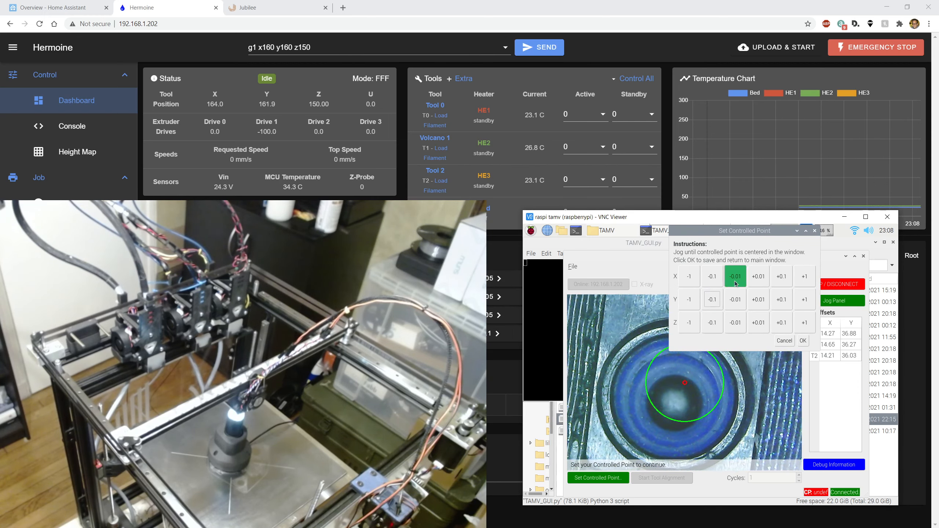
# - Jog X and Y in -0.1 steps to about X163.3 Y161.5
pyautogui.click(712, 276)
pyautogui.click(712, 276)
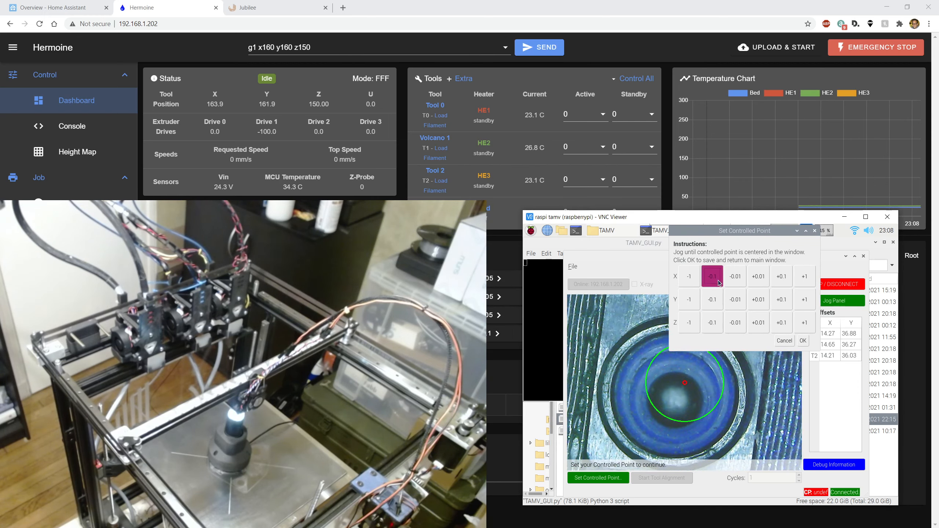
pyautogui.click(710, 302)
pyautogui.click(713, 302)
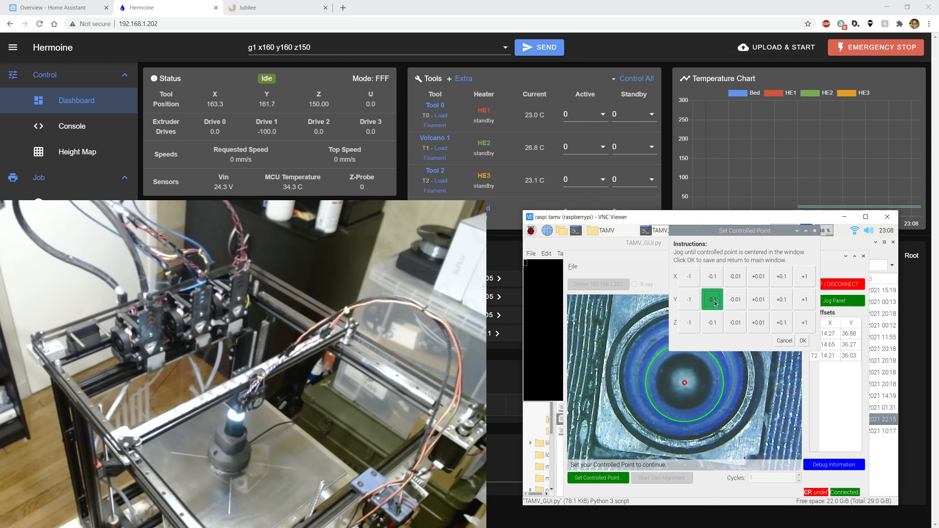
pyautogui.click(714, 303)
pyautogui.click(713, 302)
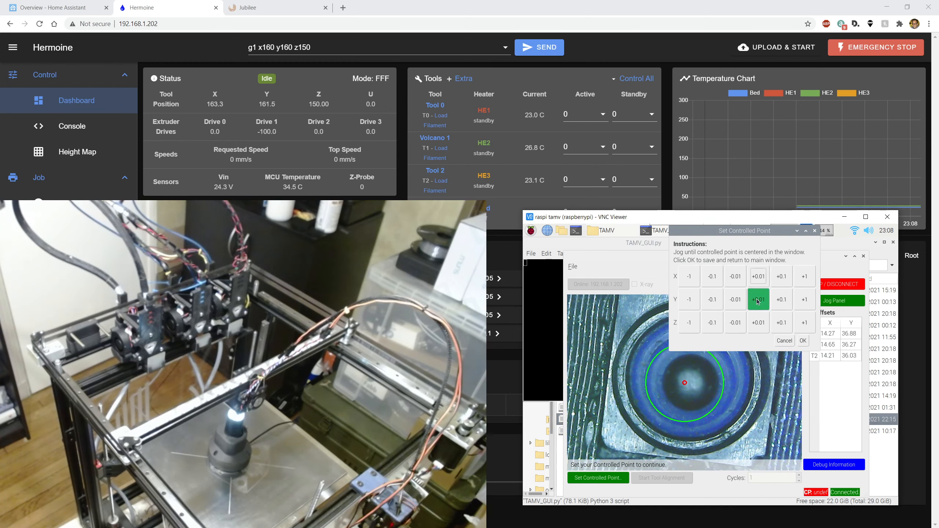
# - Fine-tune the centring in +0.01 steps and save the controlled point at X163.35 Y161.67
pyautogui.click(757, 300)
pyautogui.click(757, 300)
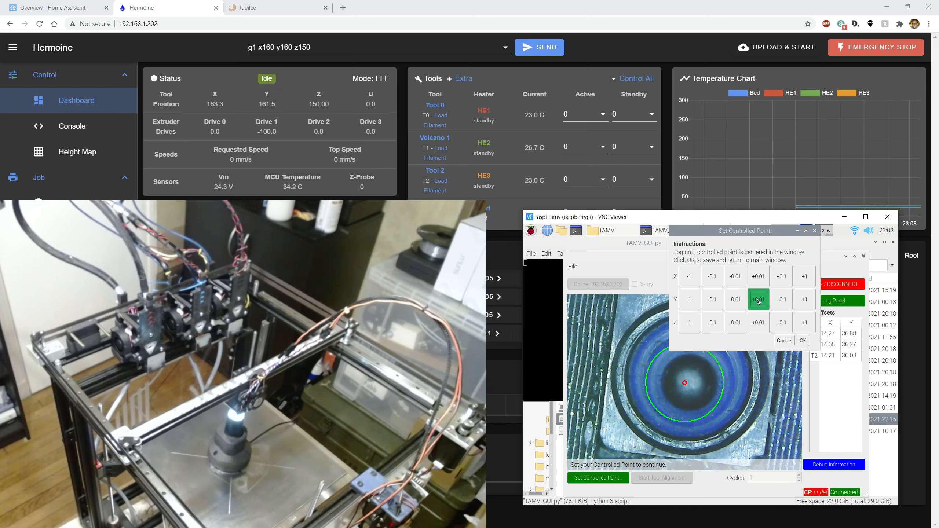
pyautogui.click(757, 301)
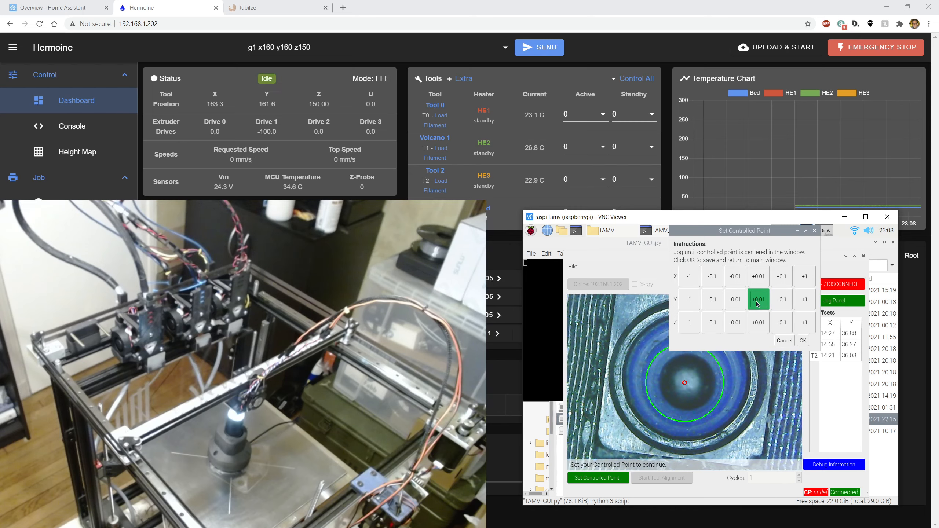
pyautogui.click(760, 301)
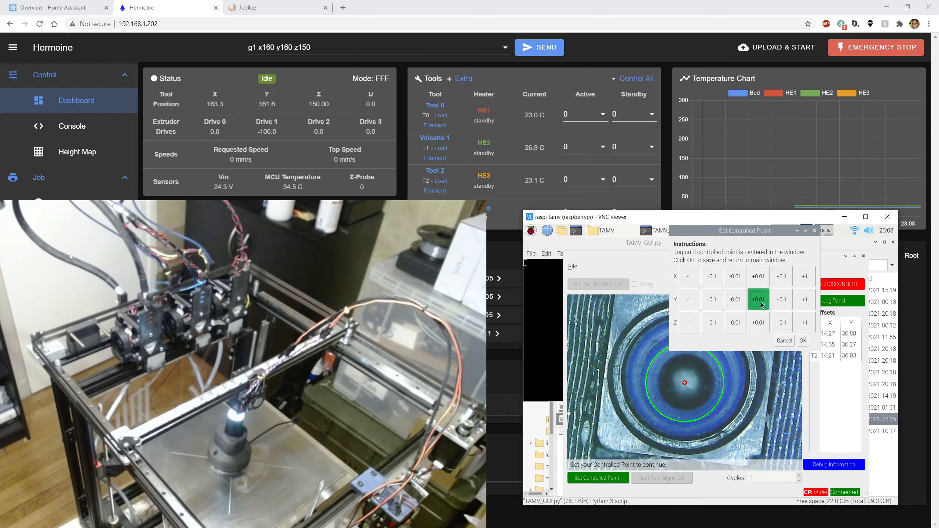
pyautogui.click(760, 302)
pyautogui.moveTo(762, 234); pyautogui.dragTo(809, 237)
pyautogui.click(806, 279)
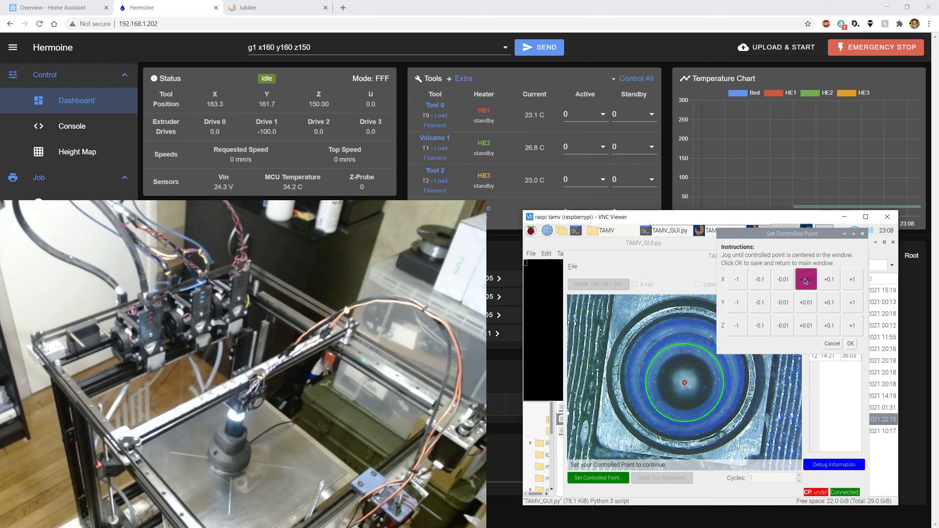
pyautogui.click(850, 343)
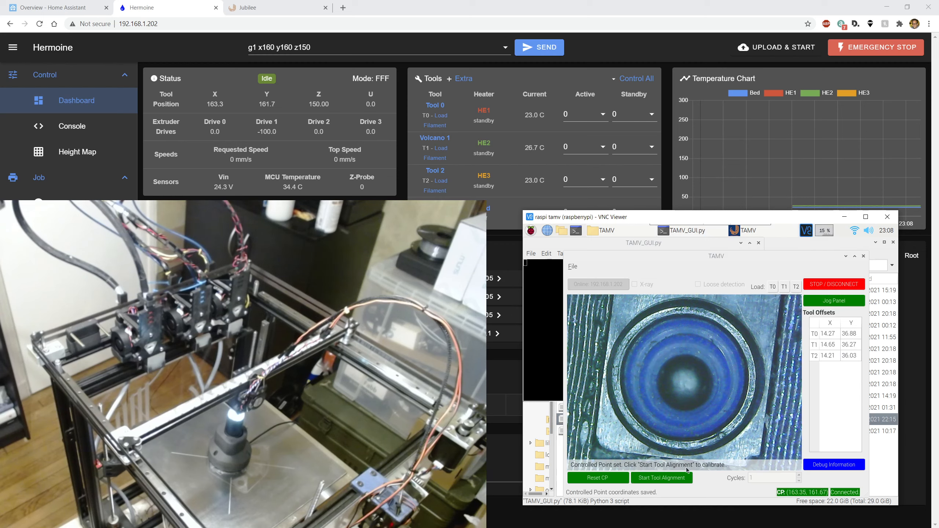
# - Run the tool alignment for T0, T1 and T2, briefly enabling the X-ray view during T1 and loose detection during T2
pyautogui.click(671, 479)
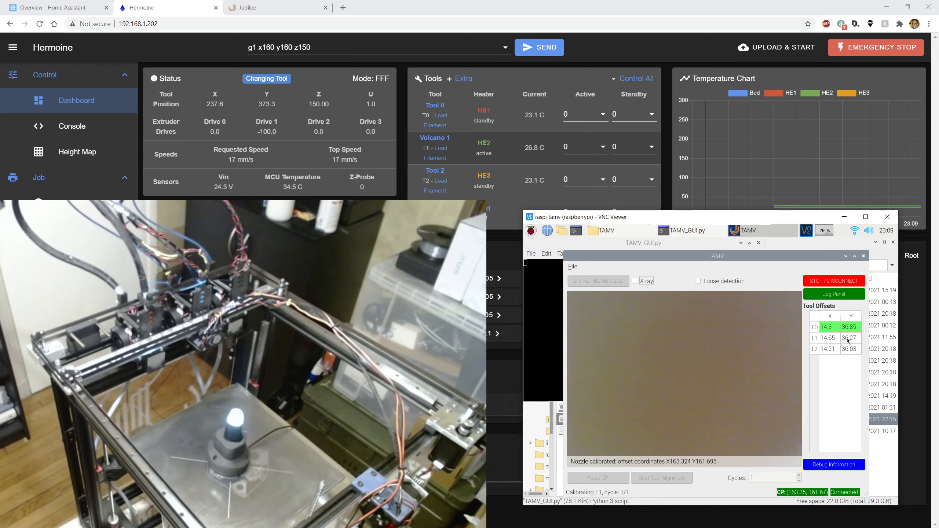
pyautogui.click(634, 281)
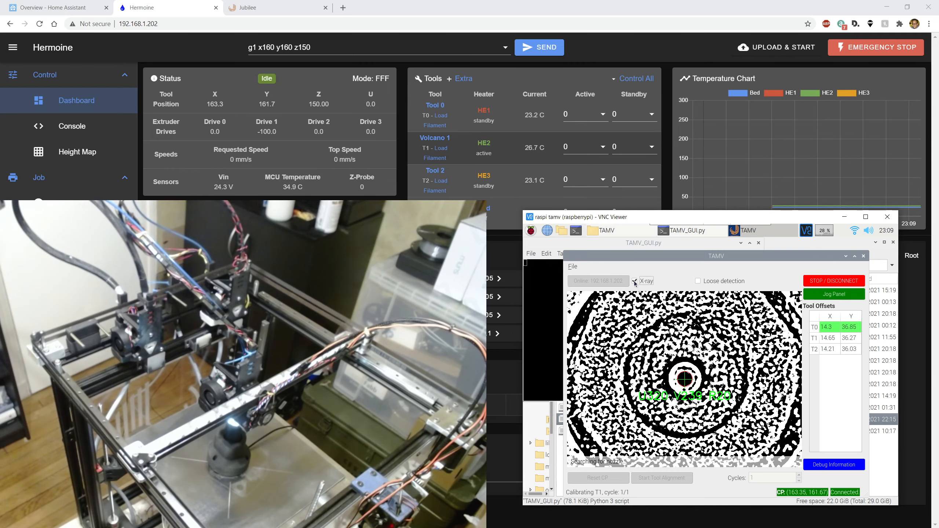
pyautogui.click(634, 281)
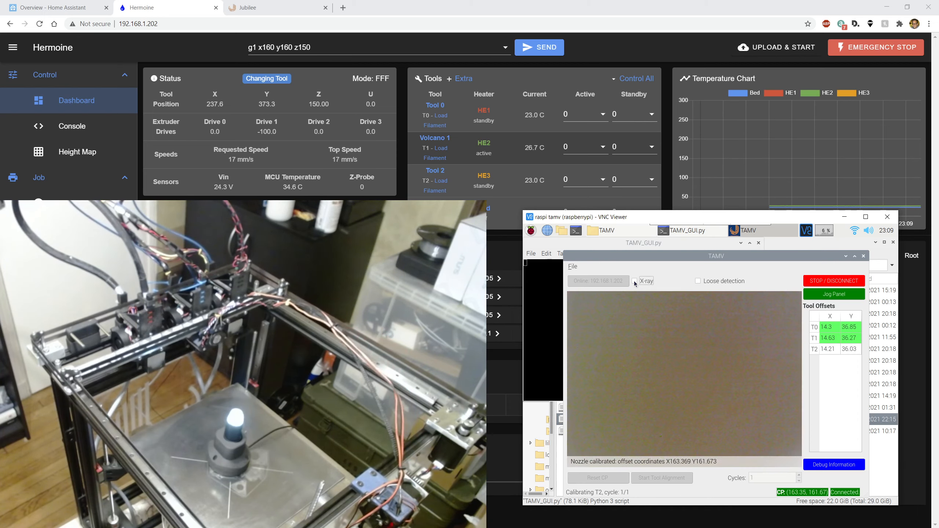
pyautogui.click(698, 281)
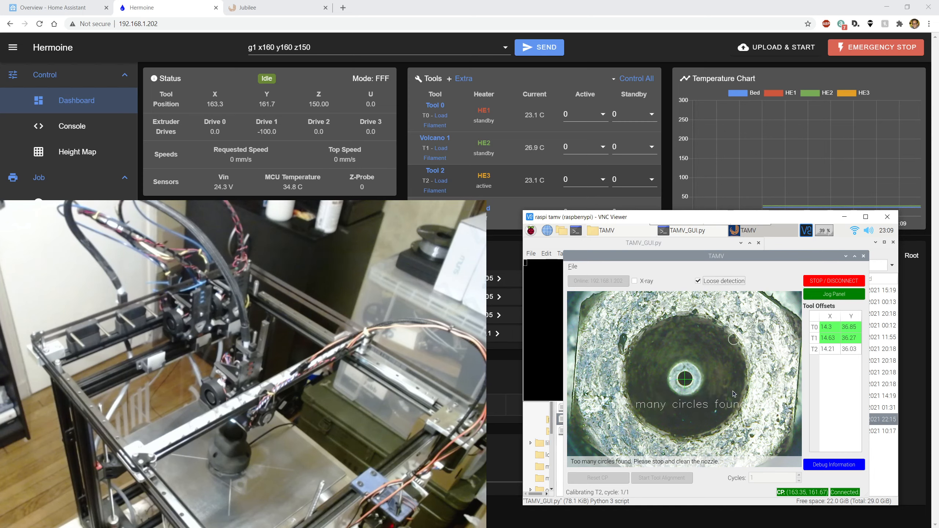
pyautogui.click(698, 281)
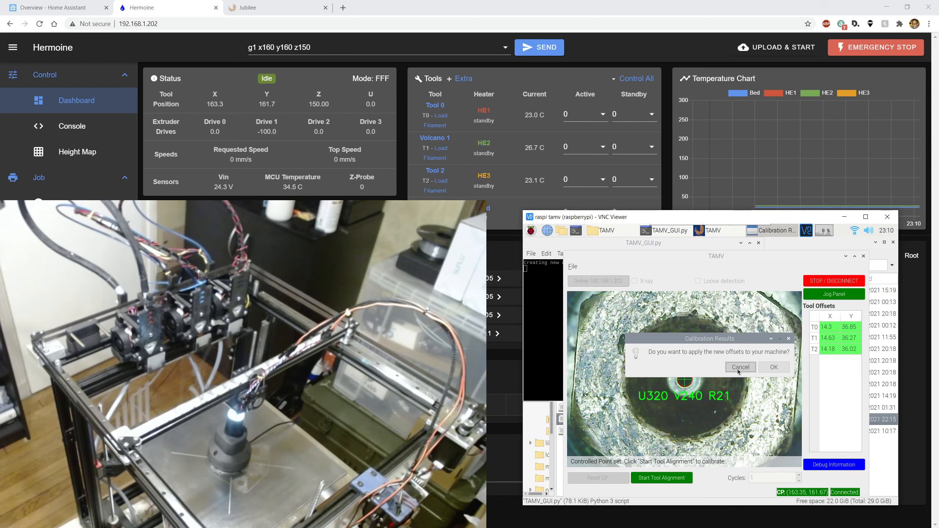
# - Decline applying the new offsets to the machine and copy the three G10 calibration output lines from the debug information
pyautogui.click(740, 368)
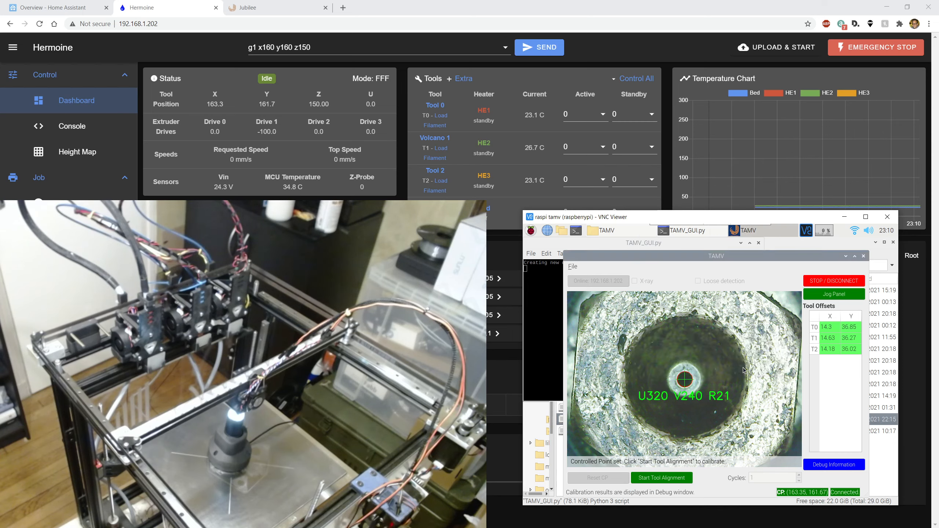
pyautogui.click(827, 467)
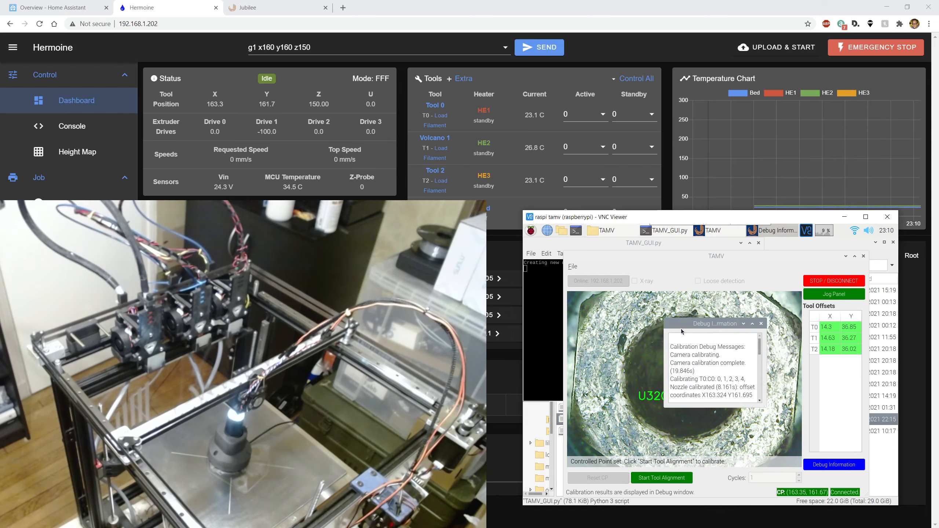
pyautogui.moveTo(636, 302); pyautogui.dragTo(568, 252)
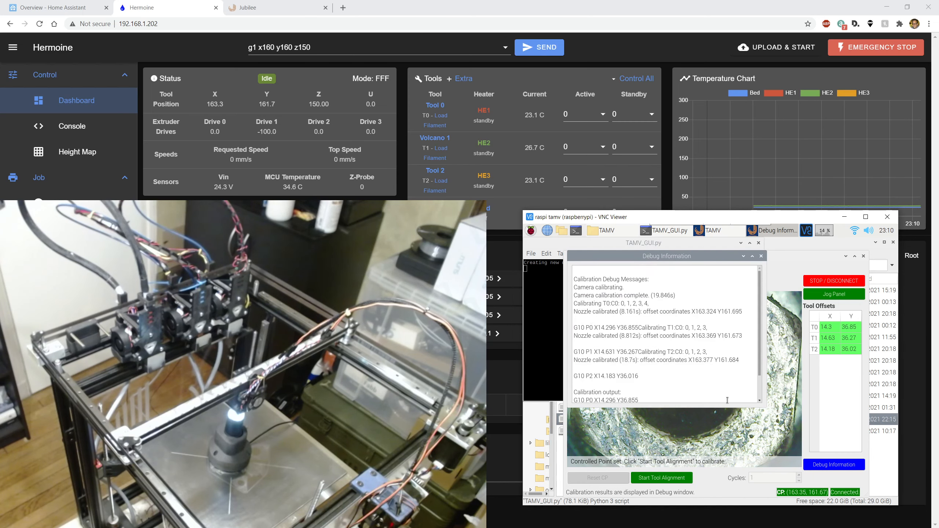
pyautogui.scroll(-1, 613, 311)
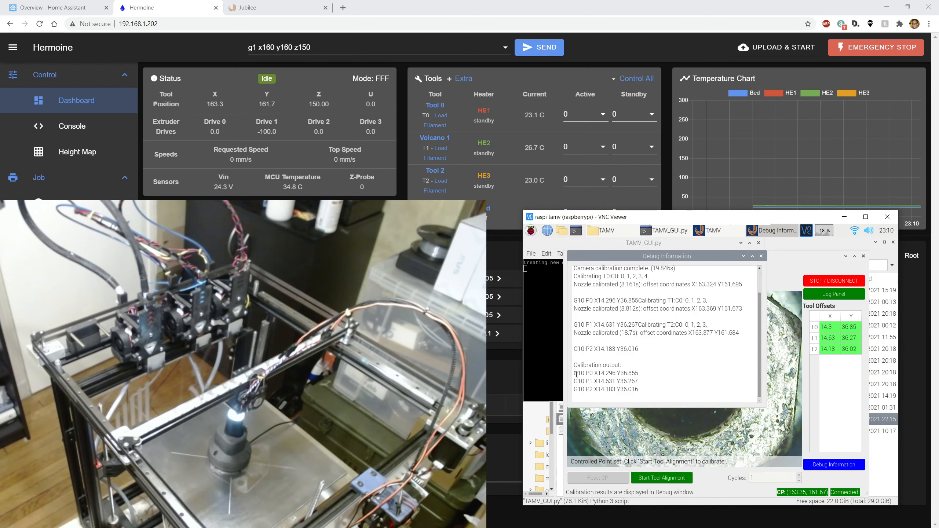
pyautogui.moveTo(573, 372); pyautogui.dragTo(643, 389)
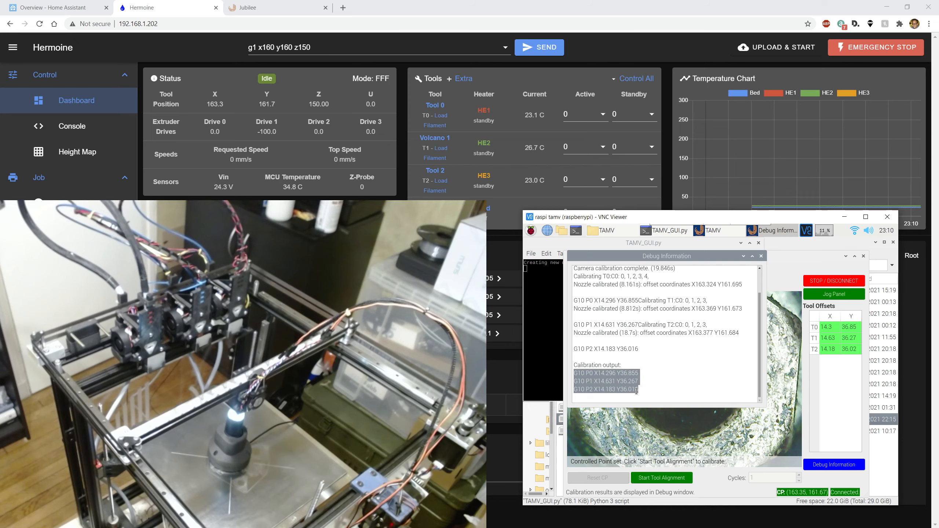
pyautogui.rightClick(623, 378)
pyautogui.click(634, 385)
# - Switch to the printer's web interface in the browser, open config.g from the system files and save it
pyautogui.hotkey('alt', 'Tab')
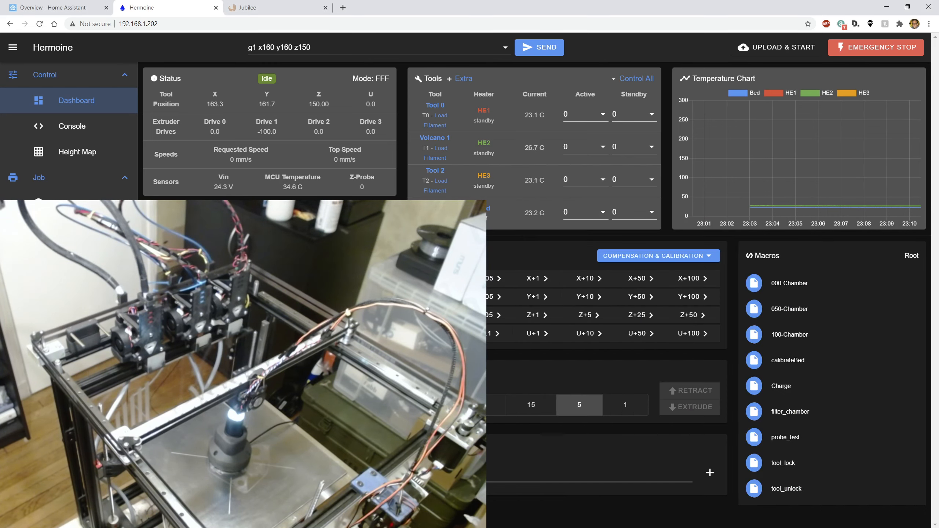
pyautogui.click(70, 332)
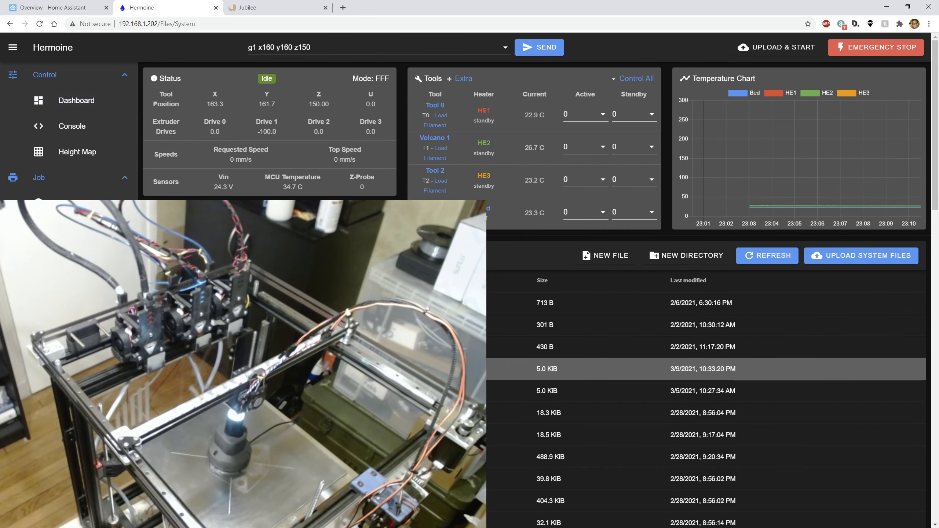
pyautogui.click(185, 369)
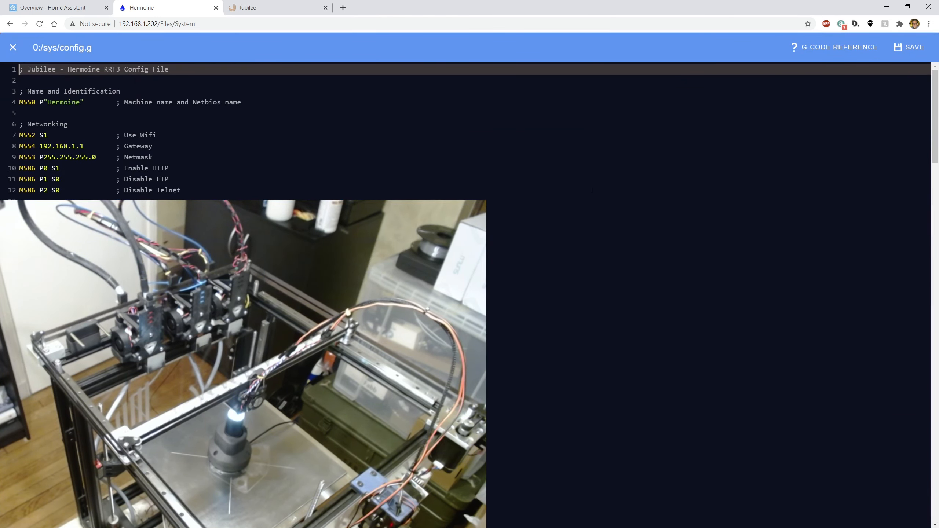
pyautogui.doubleClick(71, 47)
pyautogui.click(121, 147)
pyautogui.scroll(-15, 121, 134)
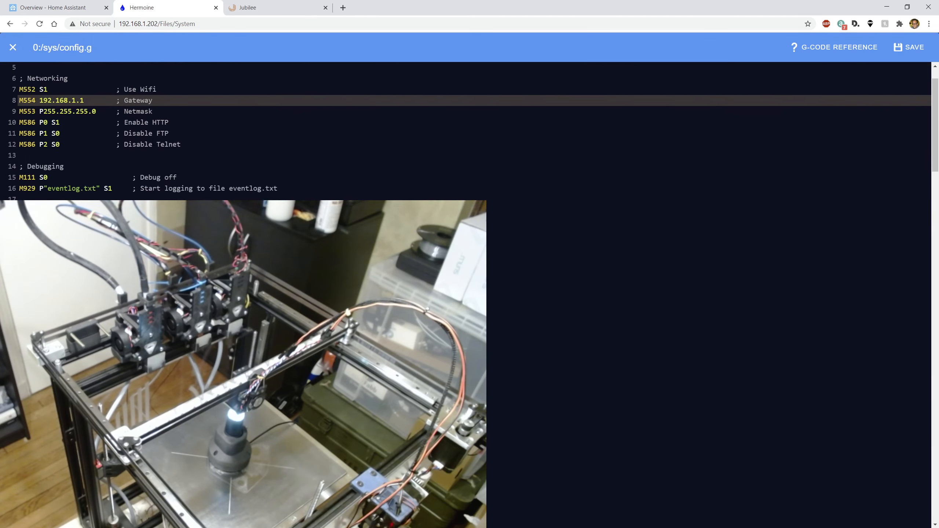
pyautogui.scroll(-5, 121, 135)
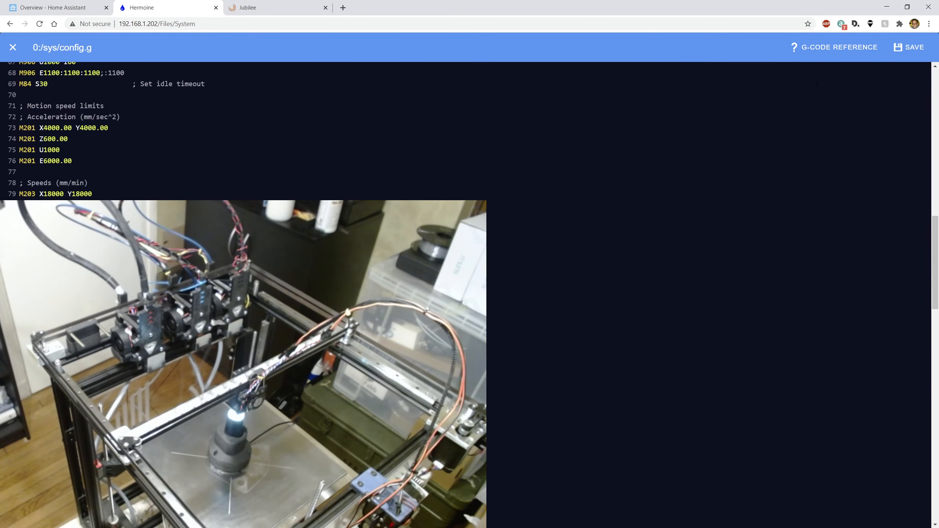
pyautogui.click(903, 48)
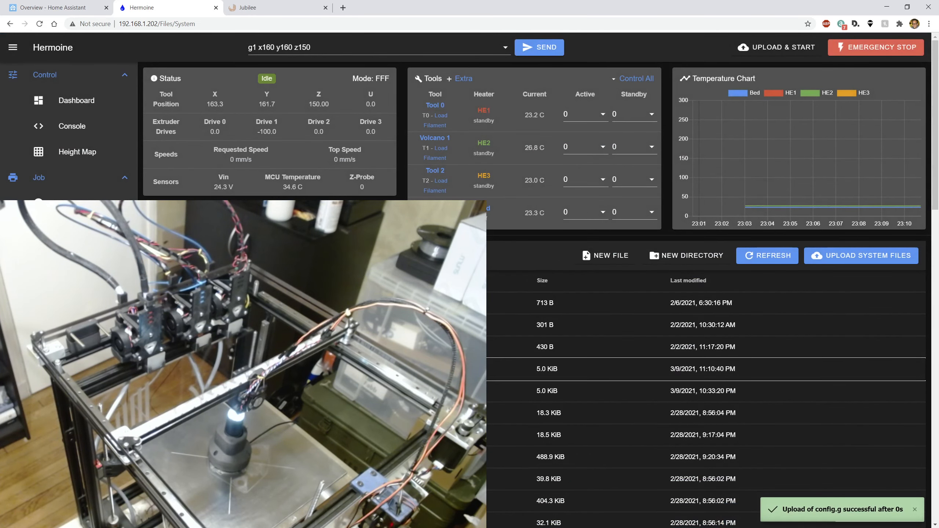
# - Return to the VNC Viewer session, close the debug information and disconnect TAMV from the printer
pyautogui.hotkey('alt', 'Tab')
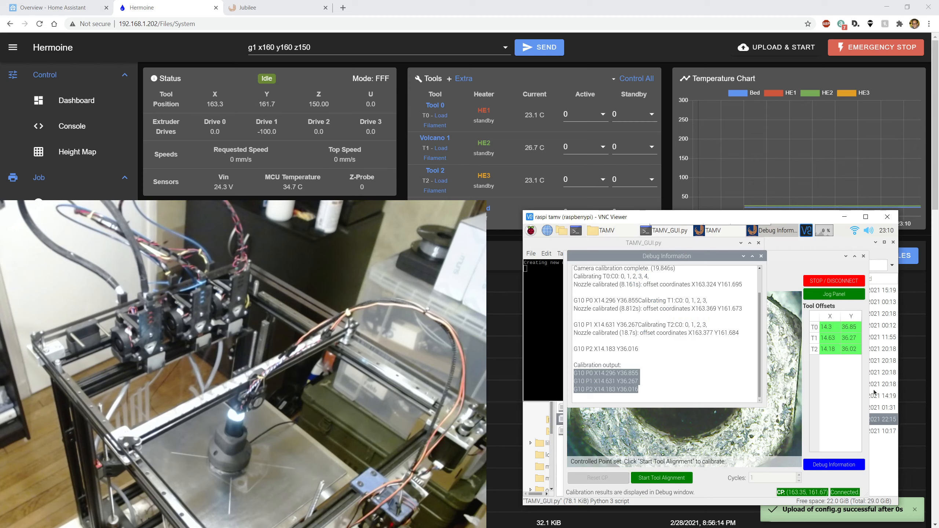
pyautogui.click(761, 256)
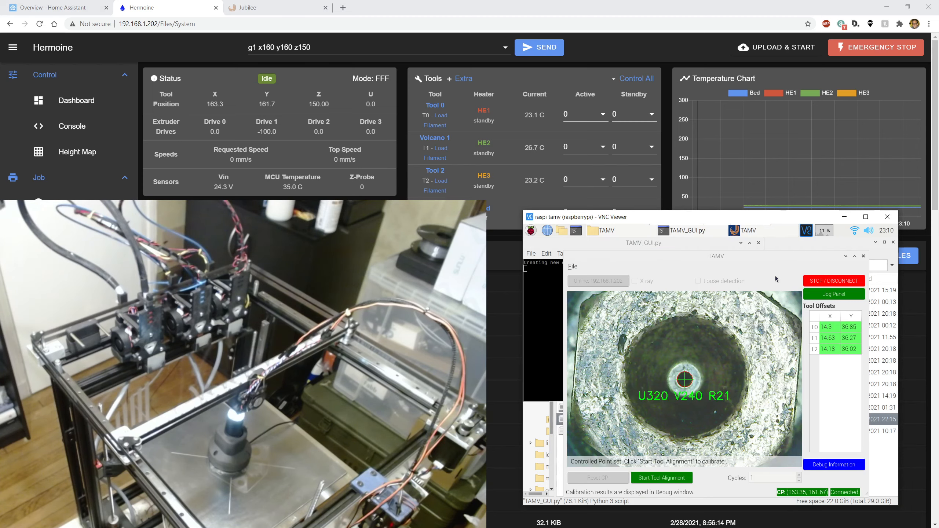
pyautogui.click(834, 282)
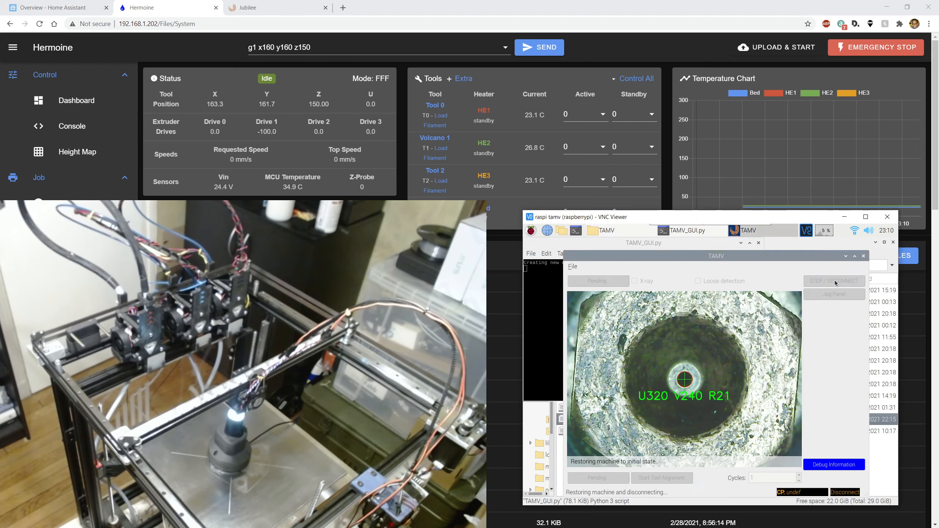